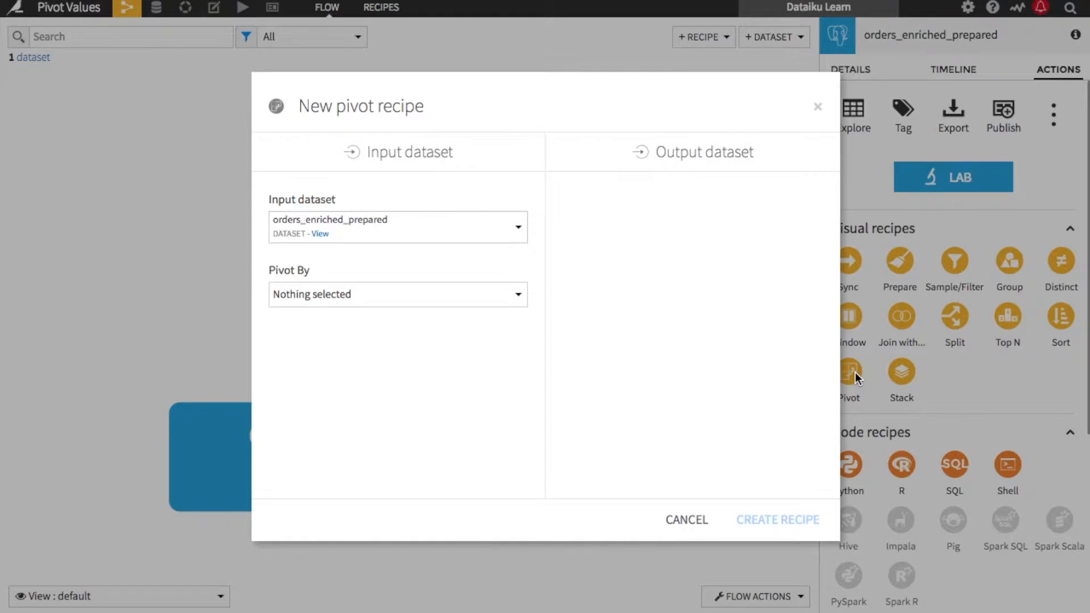
Create the pivot recipe on orders_enriched_prepared, pivoting by order_number and storing the output into PostgreSQL
{"action": "left_click", "coordinate": [423, 295]}
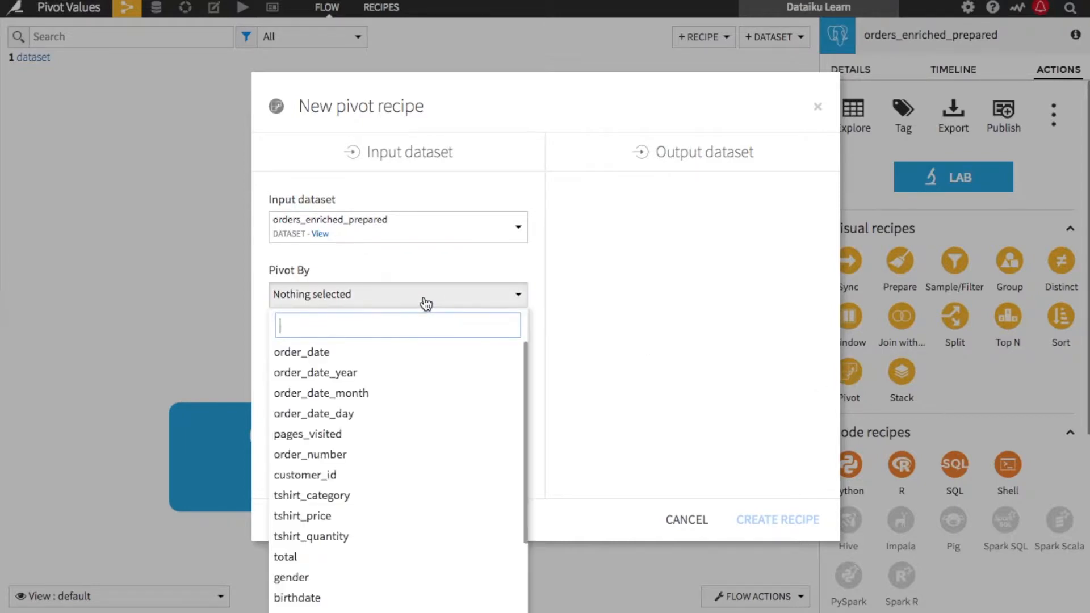
{"action": "left_click", "coordinate": [414, 456]}
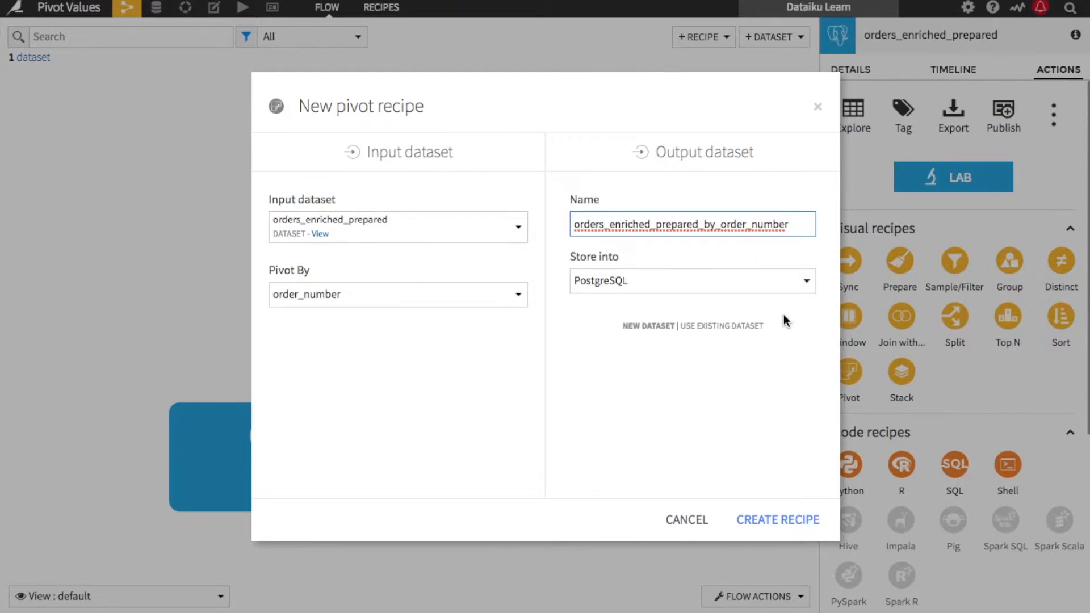
{"action": "left_click", "coordinate": [787, 523]}
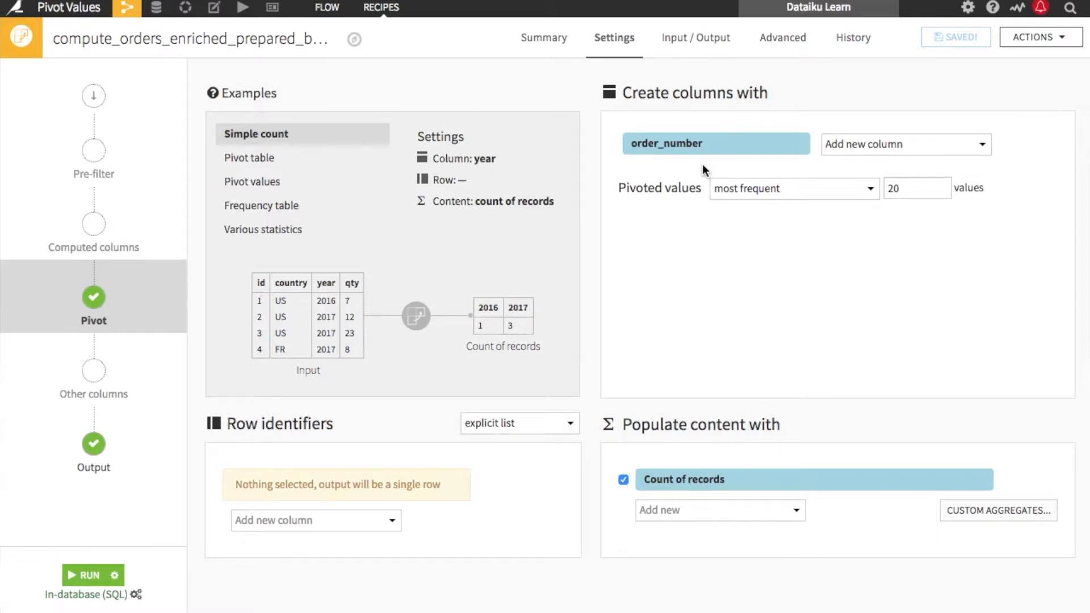
Set customer_id as the pivot's row identifier and add the total column to the populated content
{"action": "left_click", "coordinate": [352, 520]}
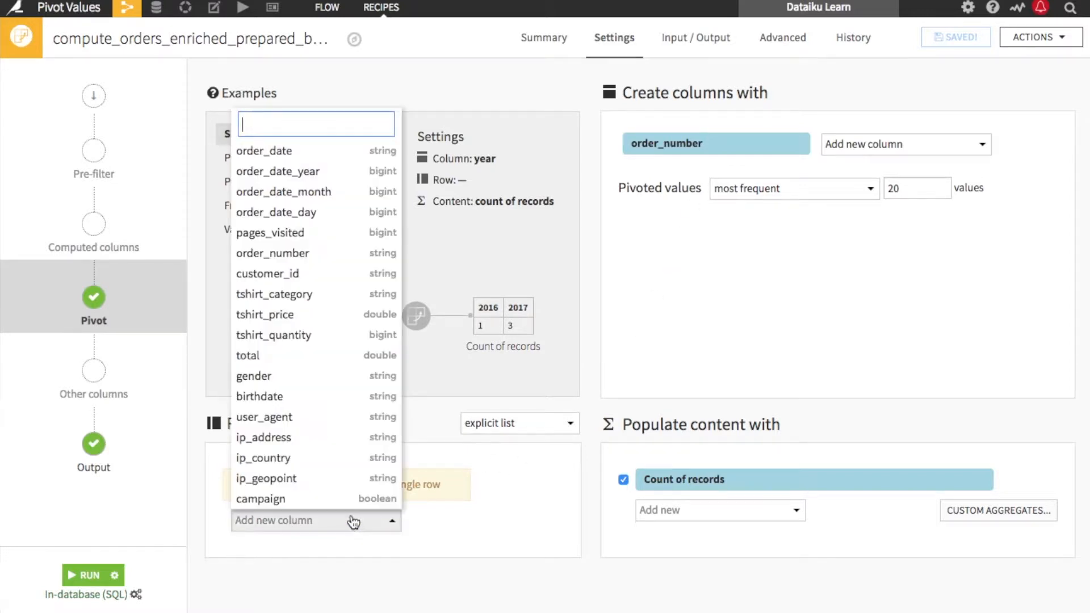
{"action": "left_click", "coordinate": [316, 275]}
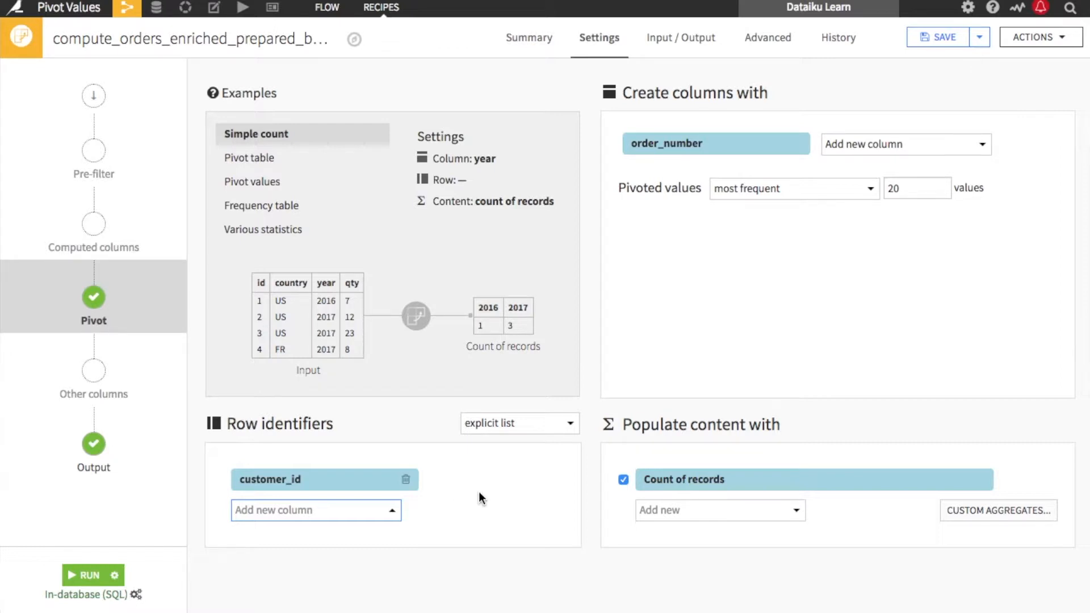
{"action": "left_click", "coordinate": [733, 512]}
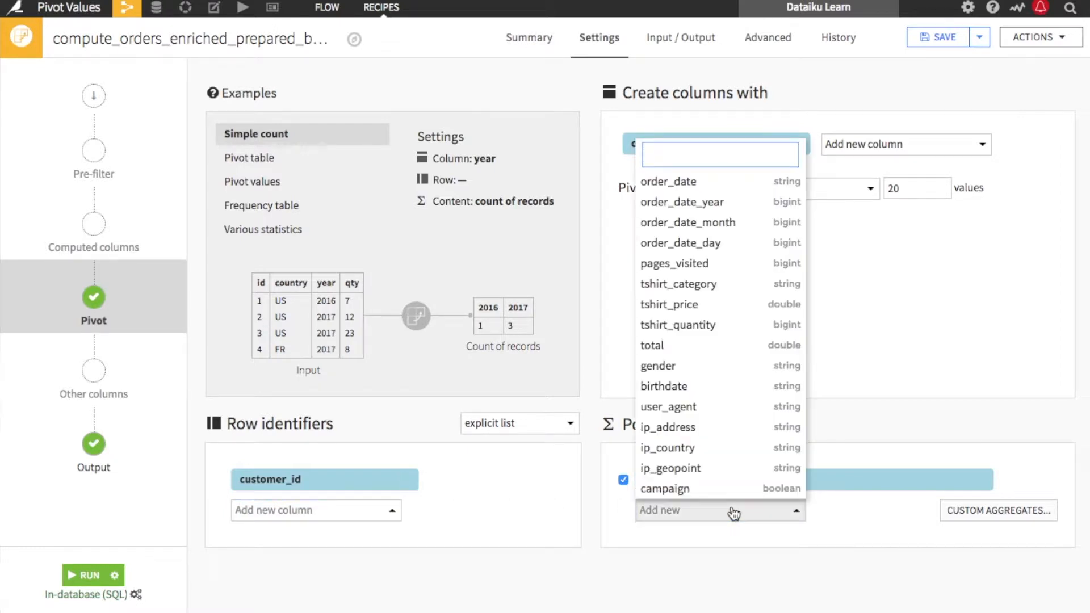
{"action": "left_click", "coordinate": [711, 345]}
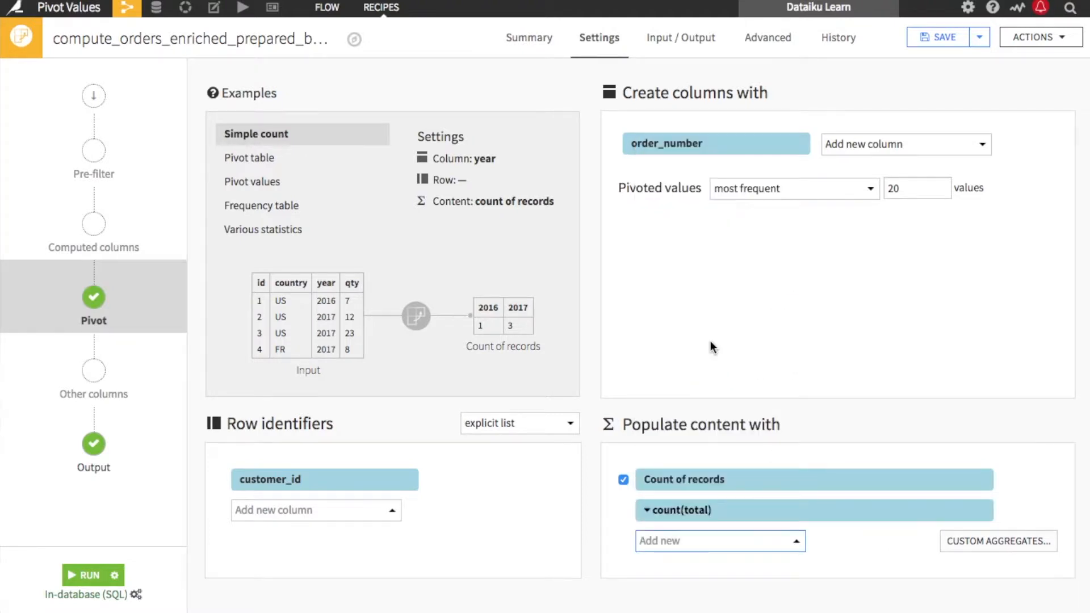
Change the aggregation of total to First, ordered by order_date, and disable Count of records
{"action": "left_click", "coordinate": [649, 512]}
{"action": "left_click", "coordinate": [671, 479]}
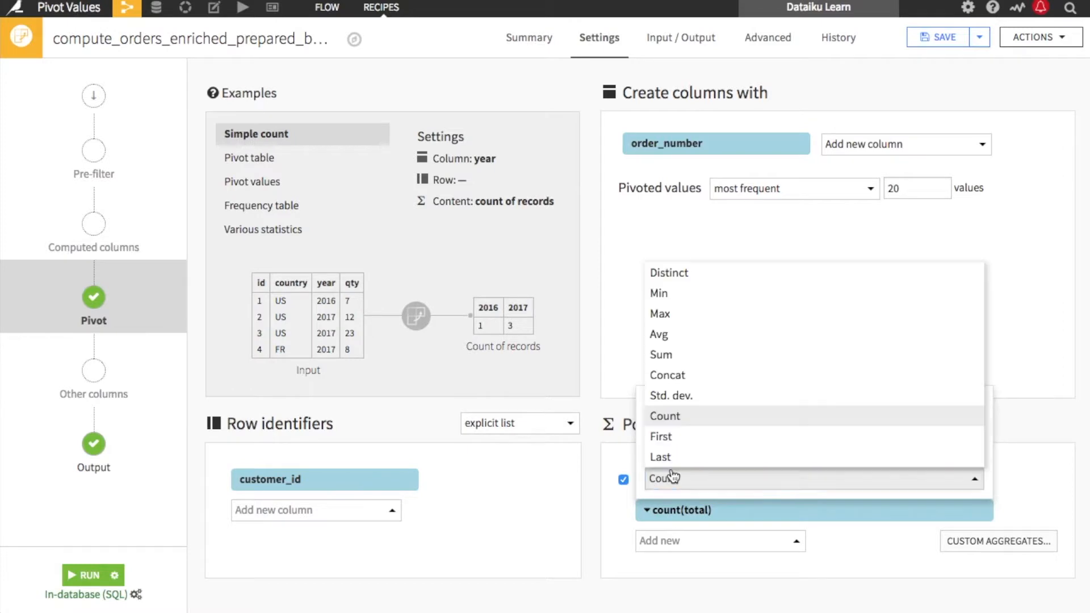
{"action": "left_click", "coordinate": [698, 437]}
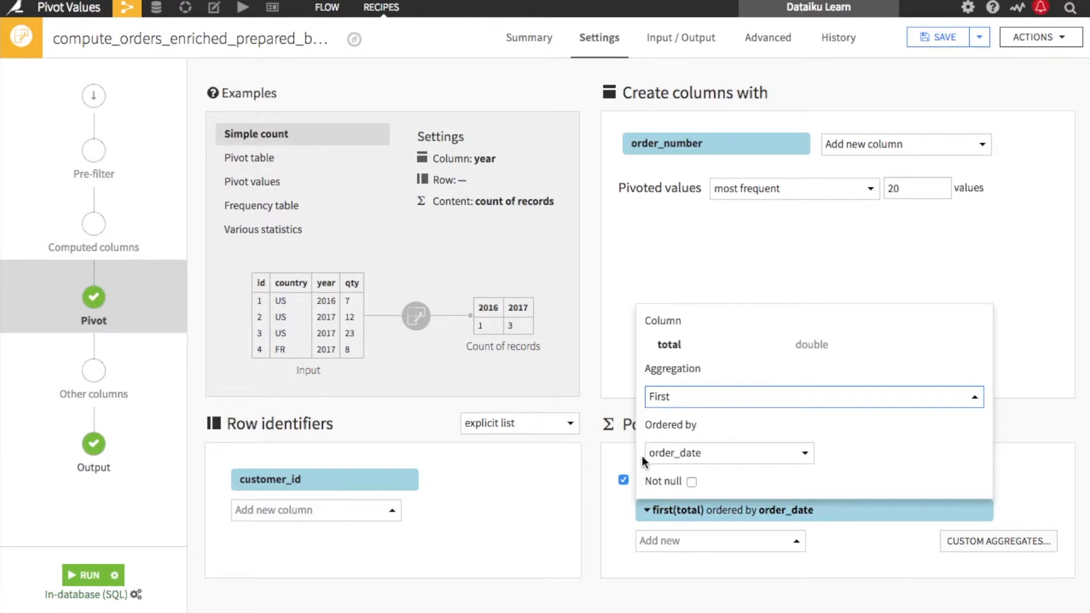
{"action": "left_click", "coordinate": [618, 460]}
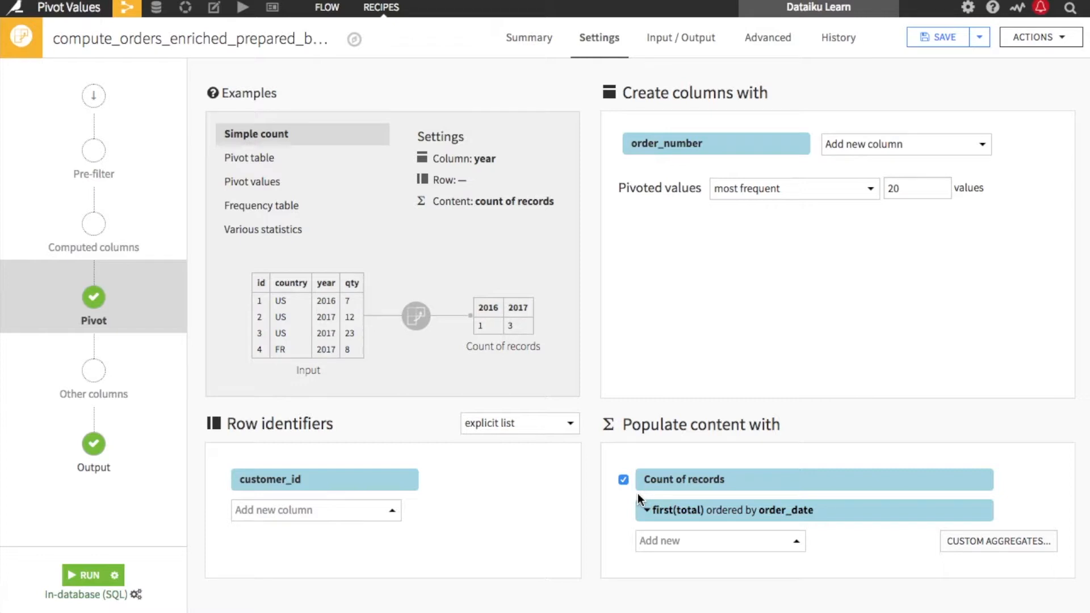
{"action": "left_click", "coordinate": [623, 482]}
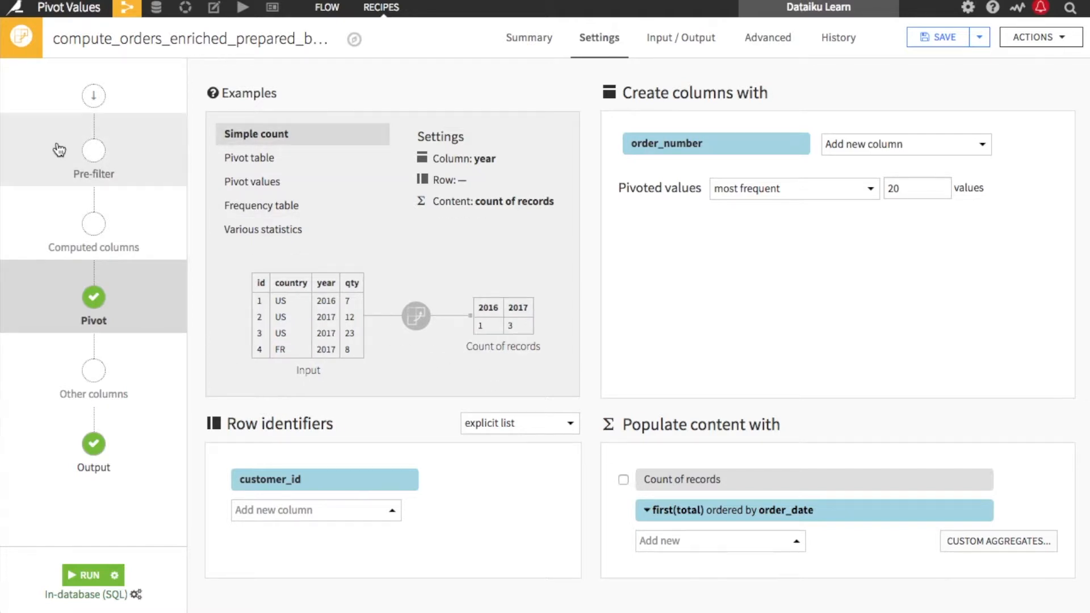
Review the recipe's Pre-filter, Computed columns and Other columns stages
{"action": "left_click", "coordinate": [133, 172]}
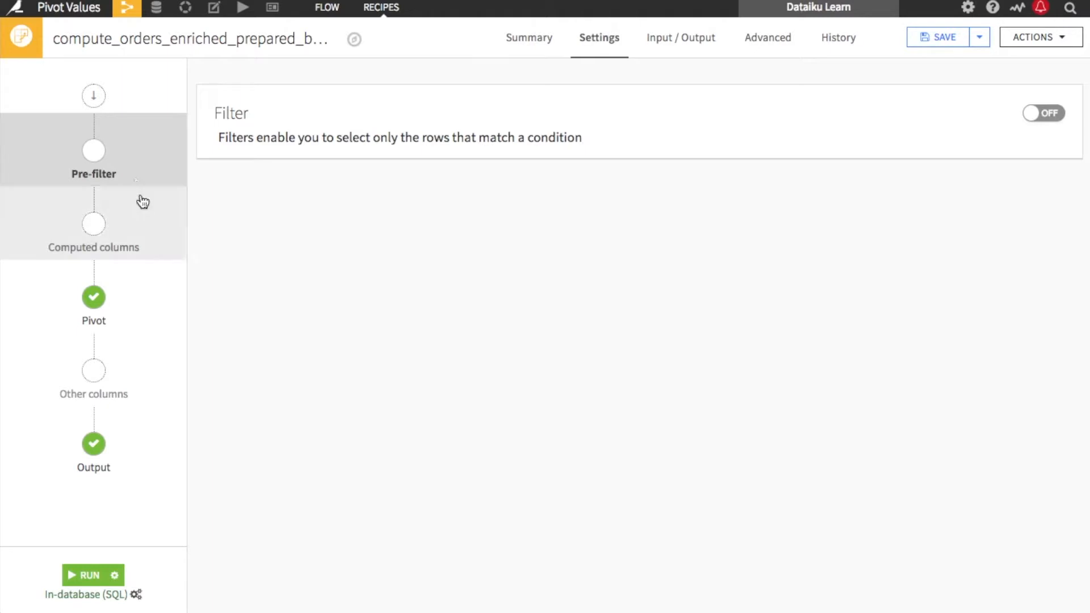
{"action": "left_click", "coordinate": [148, 224]}
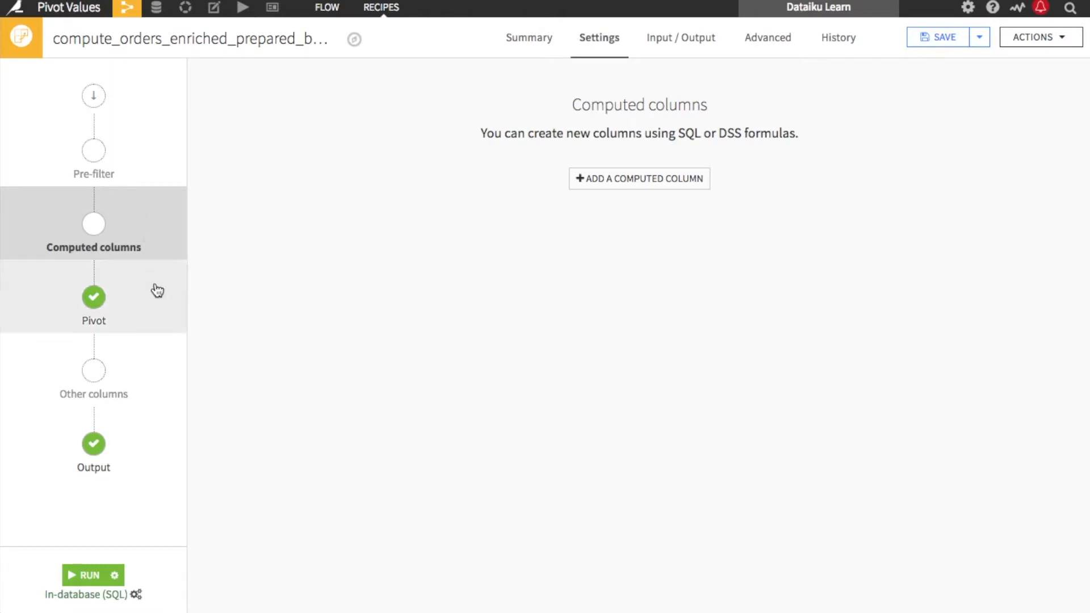
{"action": "left_click", "coordinate": [155, 363]}
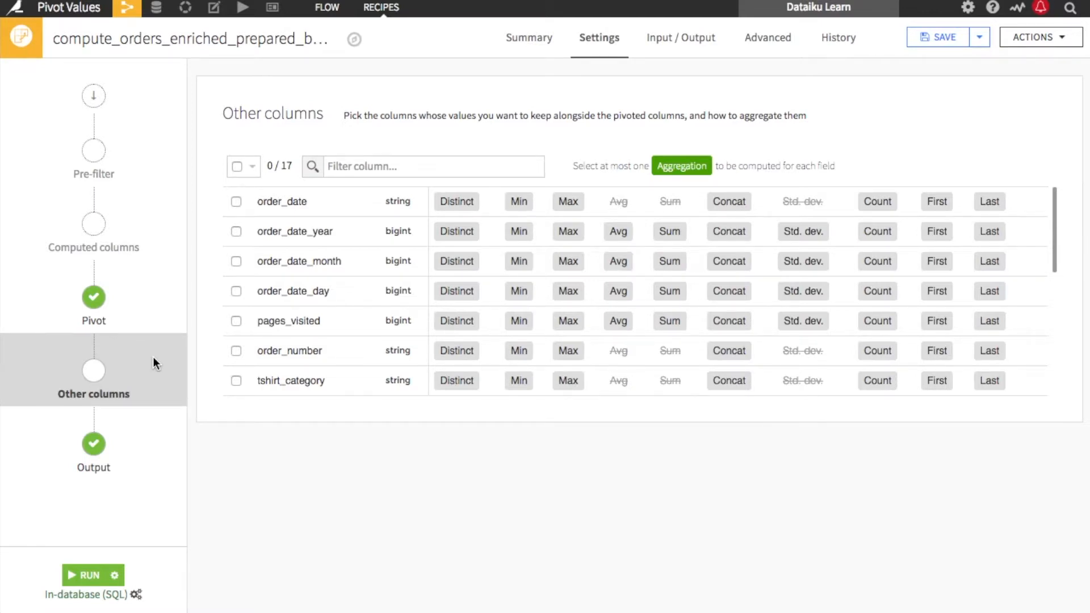
Run the pivot recipe from its Output stage and explore the resulting dataset orders_enriched_prepared_by_order_number
{"action": "left_click", "coordinate": [163, 460]}
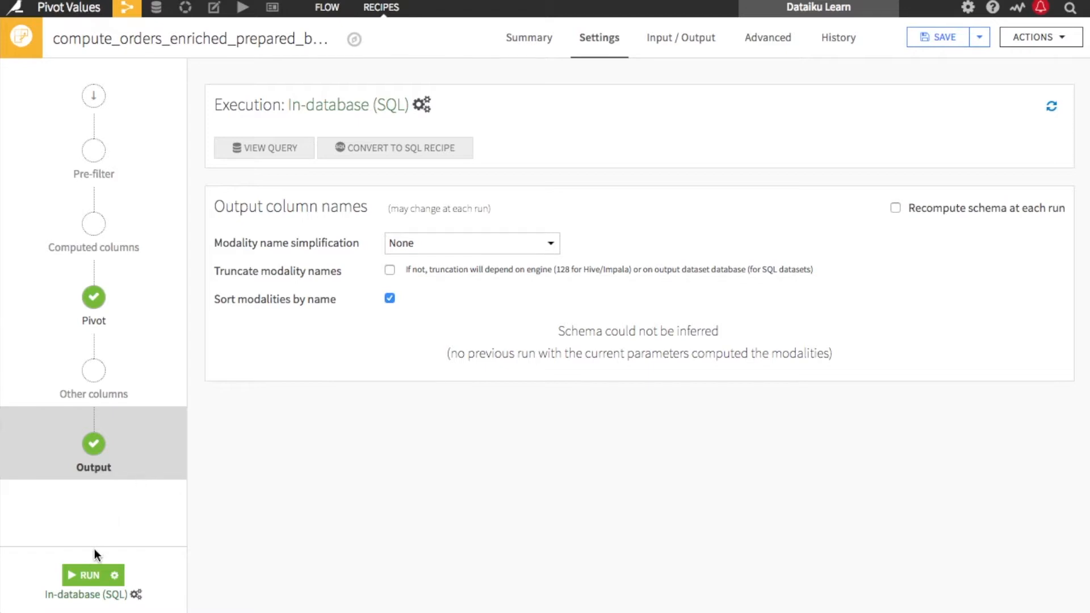
{"action": "left_click", "coordinate": [83, 575]}
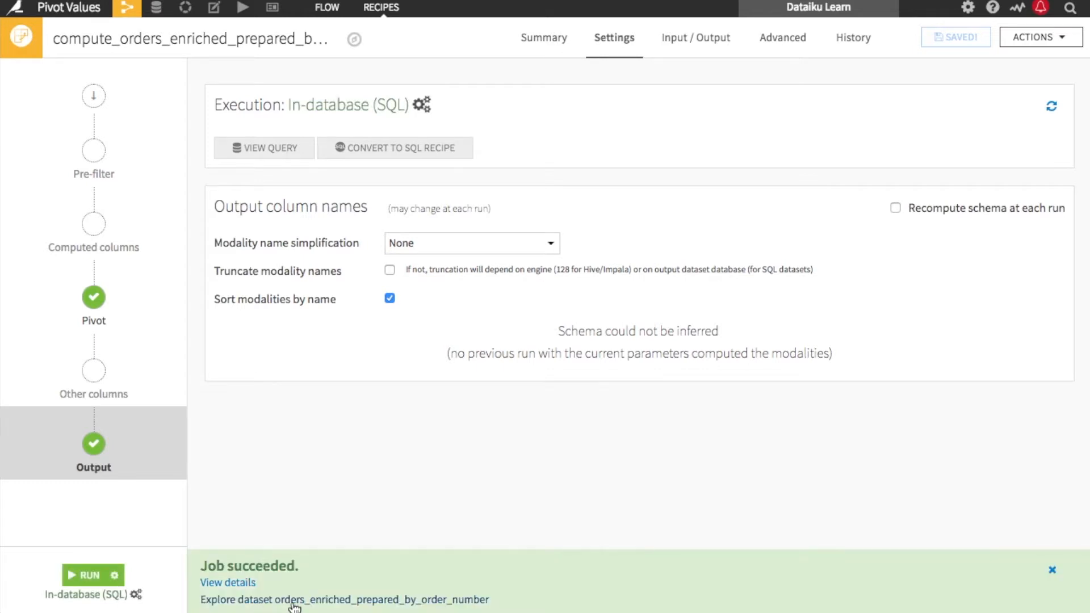
{"action": "left_click", "coordinate": [382, 601]}
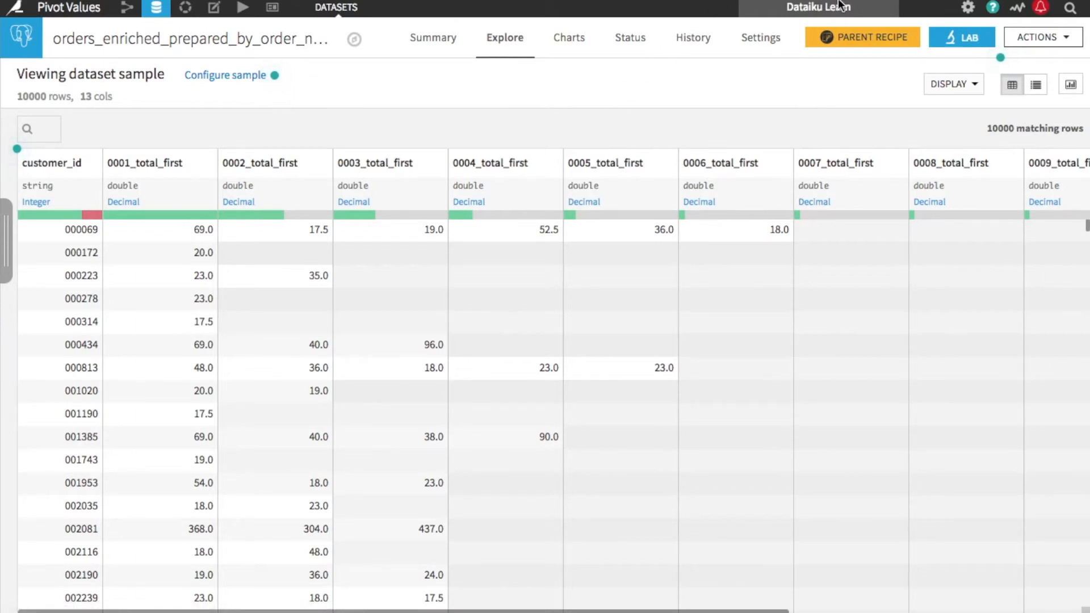
Return to the parent recipe and review its output column names and the available execution engines
{"action": "left_click", "coordinate": [886, 36]}
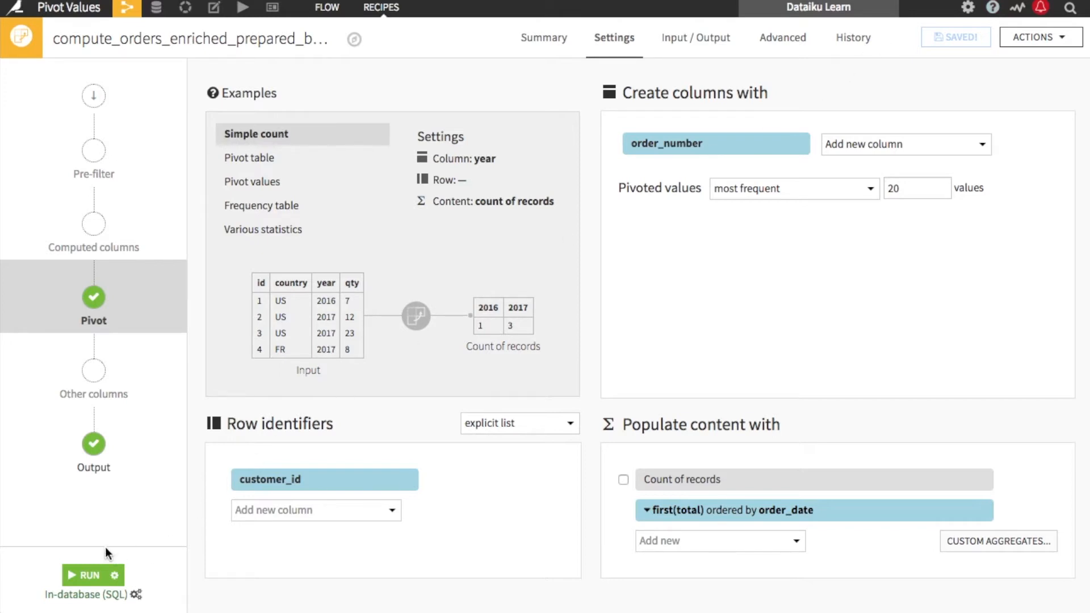
{"action": "left_click", "coordinate": [88, 471]}
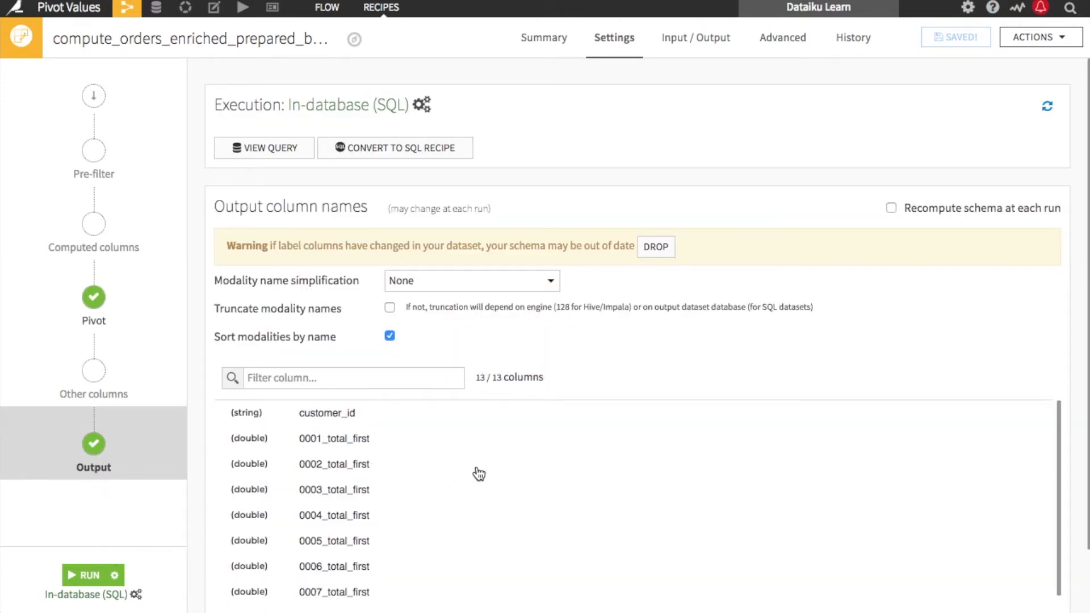
{"action": "scroll", "coordinate": [478, 474], "scroll_direction": "down", "scroll_amount": 5}
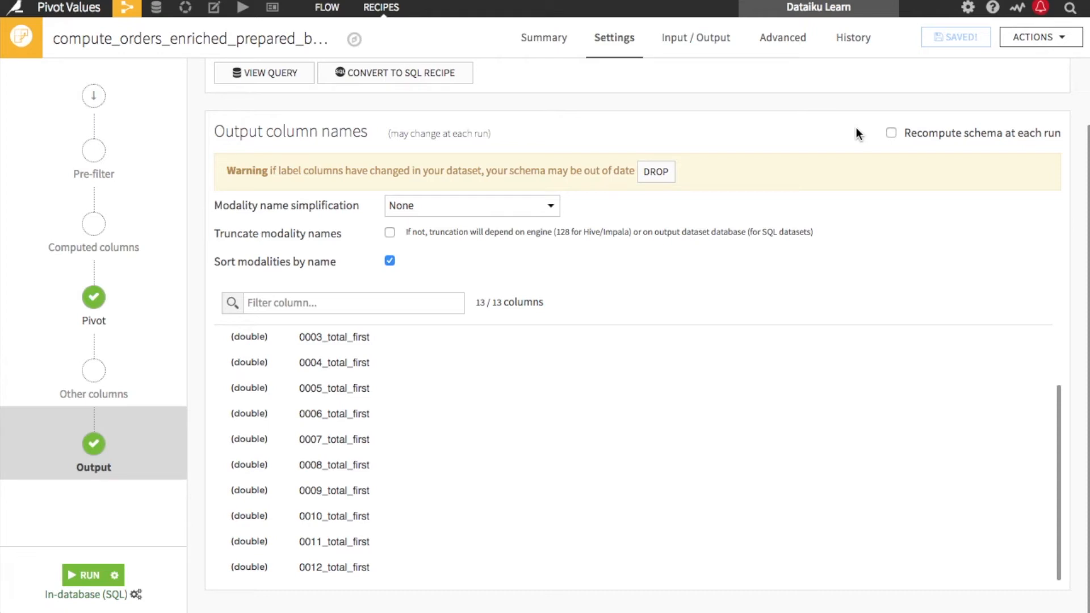
{"action": "scroll", "coordinate": [856, 128], "scroll_direction": "up", "scroll_amount": 2}
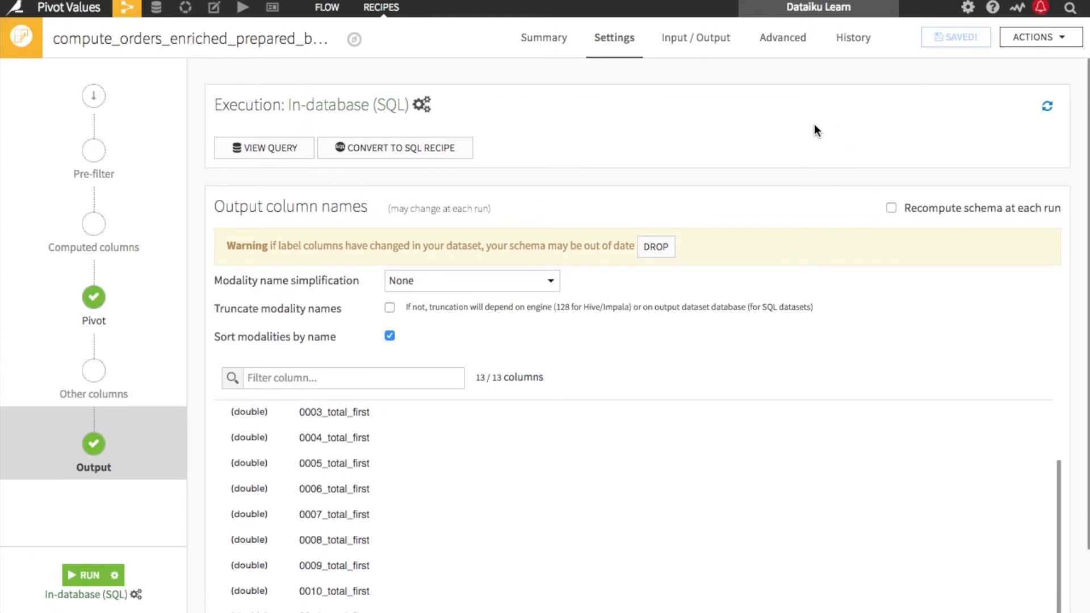
{"action": "left_click", "coordinate": [418, 104]}
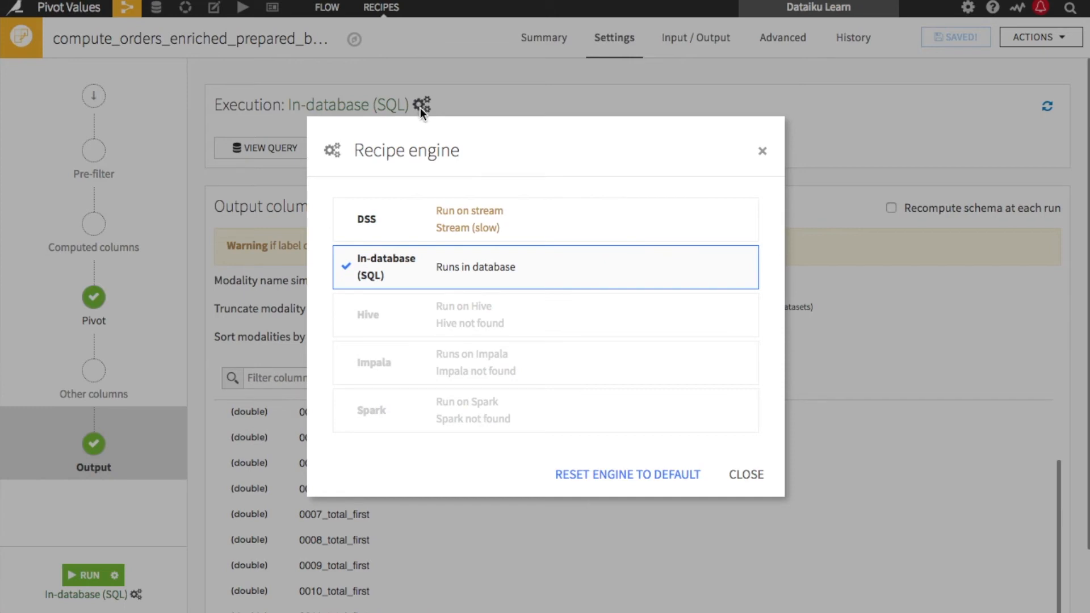
{"action": "left_click", "coordinate": [765, 148]}
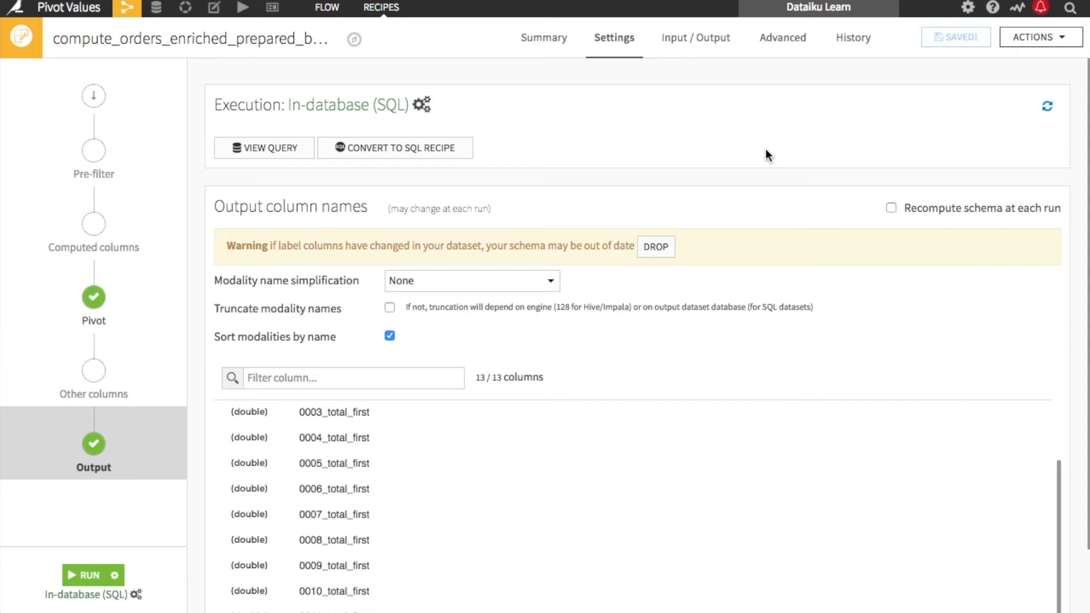
Read through the recipe's generated SQL query to its end, close it and return to the project flow
{"action": "left_click", "coordinate": [291, 152]}
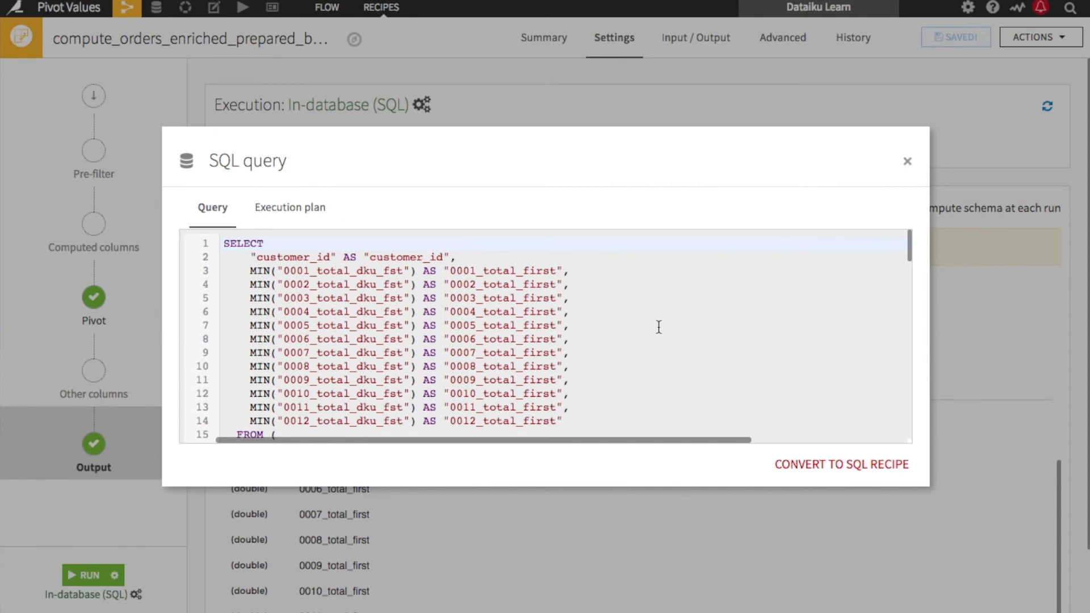
{"action": "scroll", "coordinate": [659, 327], "scroll_direction": "down", "scroll_amount": 6}
{"action": "scroll", "coordinate": [659, 327], "scroll_direction": "down", "scroll_amount": 7}
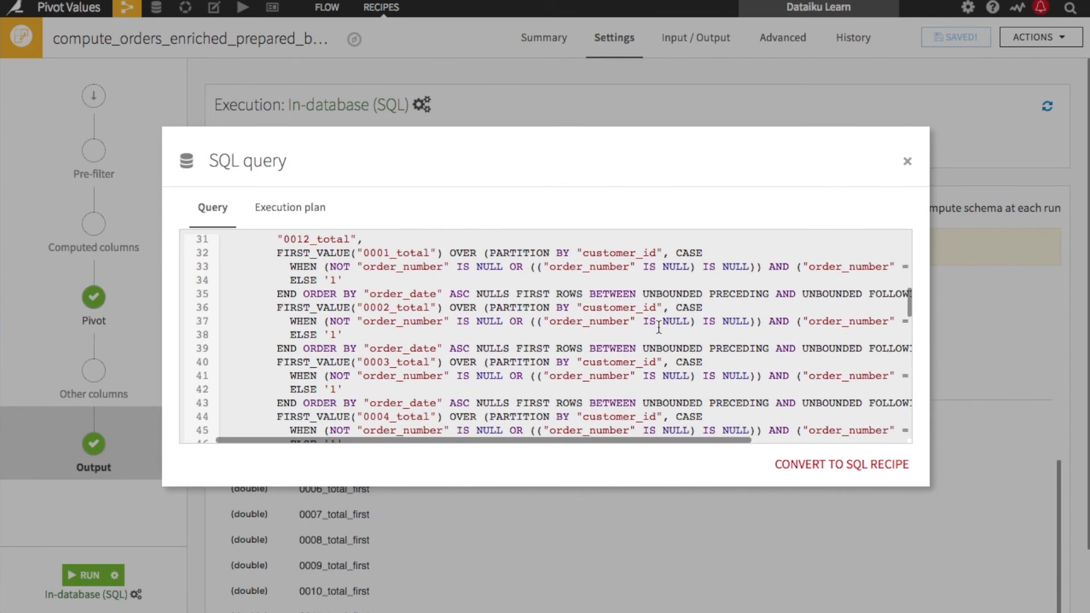
{"action": "scroll", "coordinate": [658, 327], "scroll_direction": "down", "scroll_amount": 15}
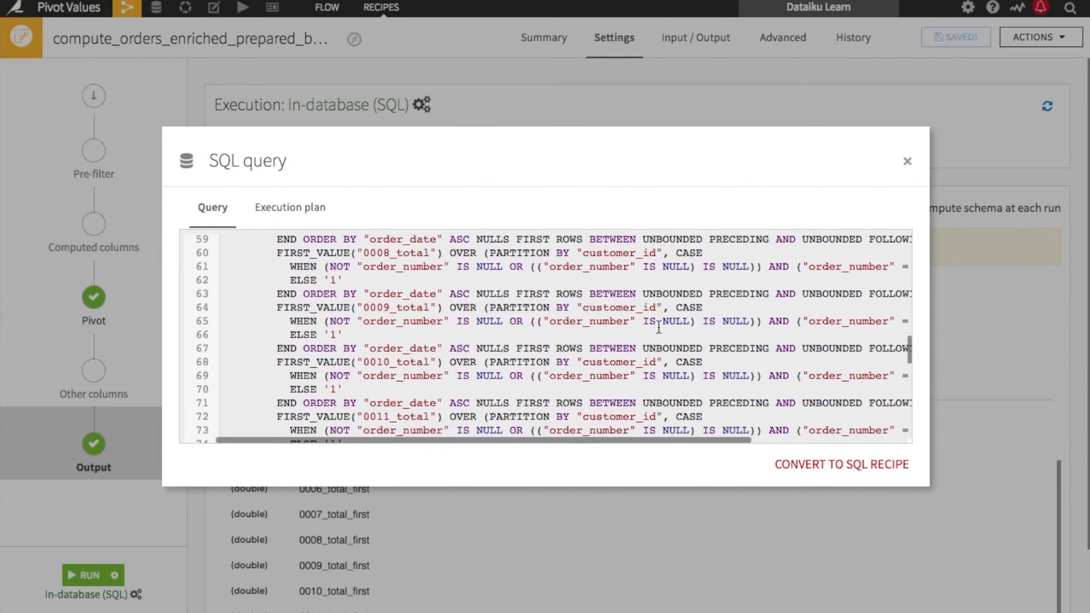
{"action": "scroll", "coordinate": [658, 327], "scroll_direction": "down", "scroll_amount": 9}
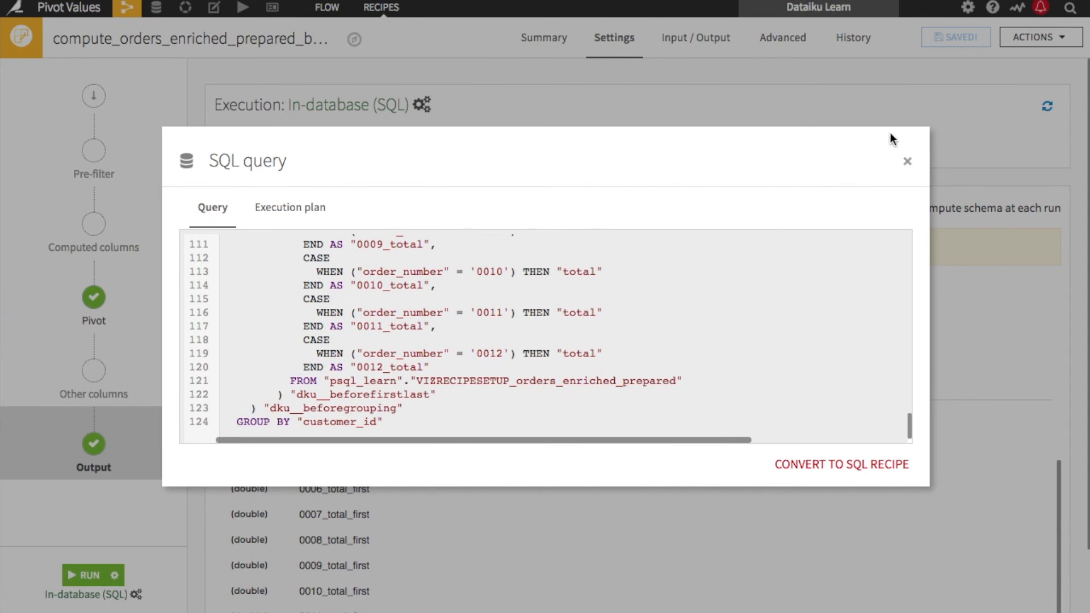
{"action": "left_click", "coordinate": [908, 163]}
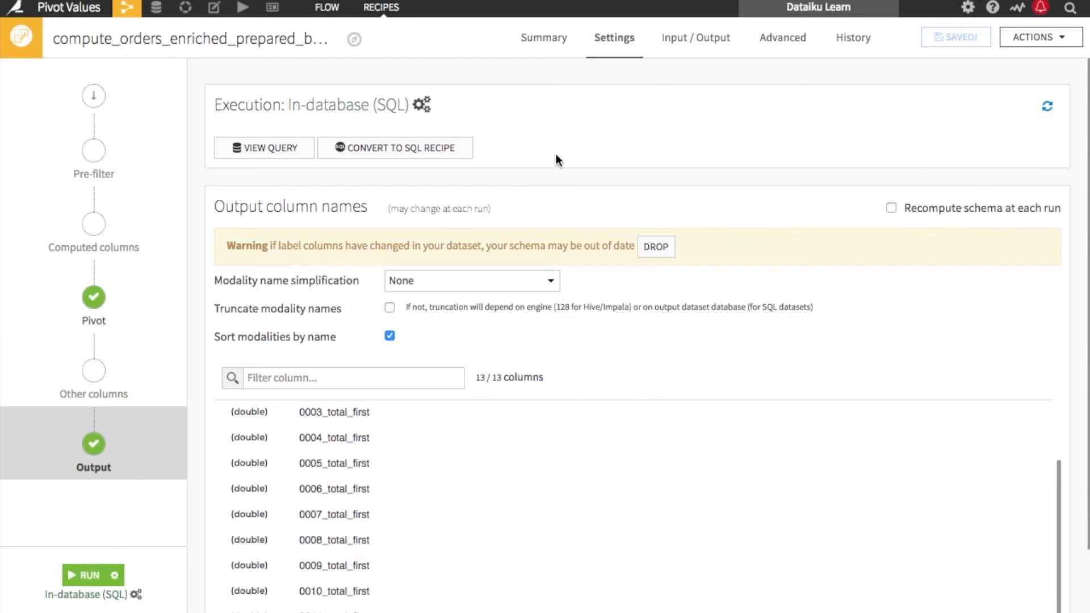
{"action": "left_click", "coordinate": [128, 8]}
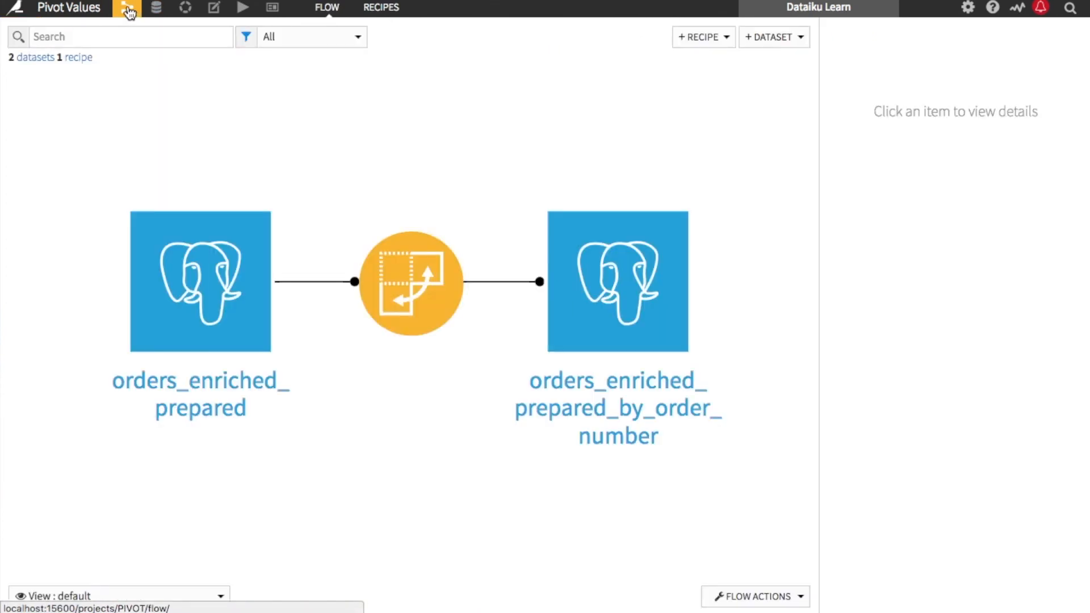